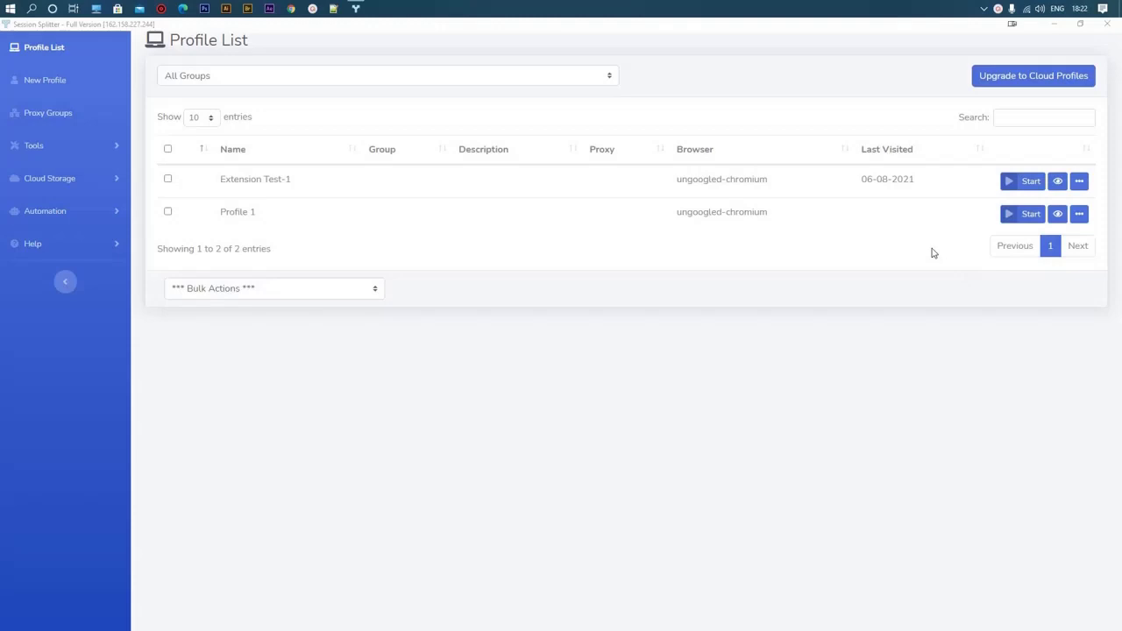
- Enable the Tab Session Manager extension for the Extension Test-1 profile and save the profile
click(1080, 181)
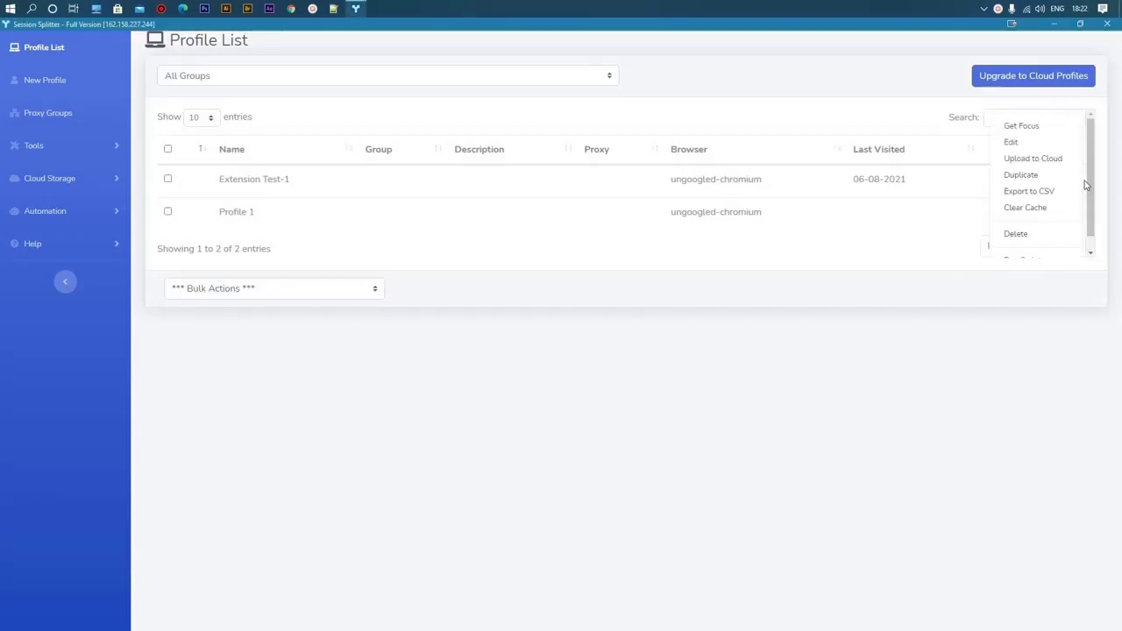
click(1022, 144)
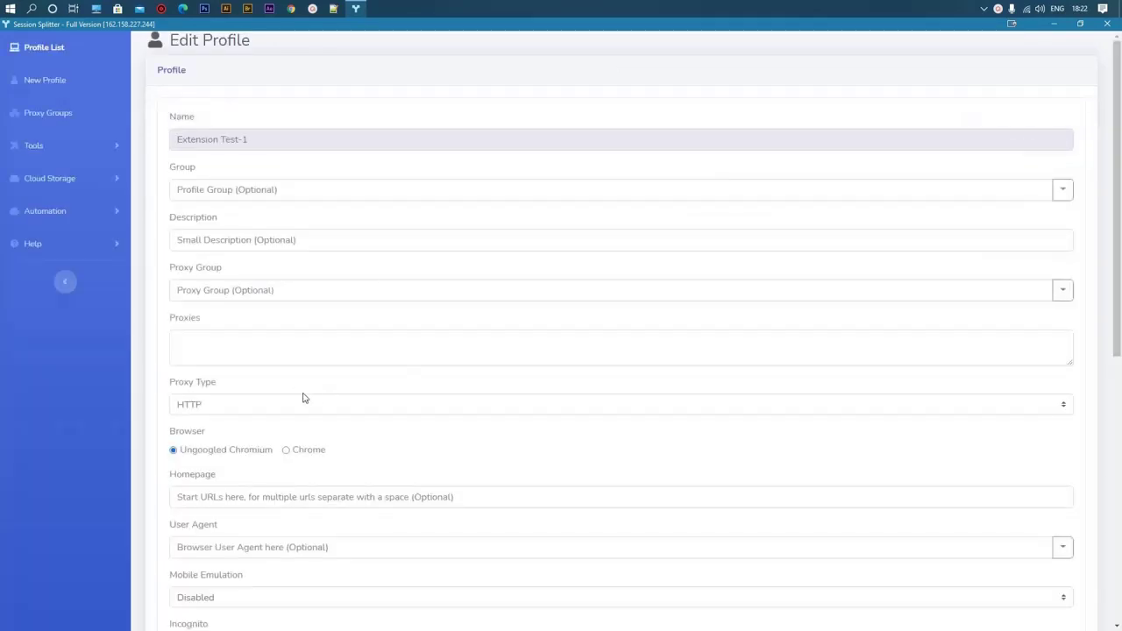
scroll(289, 364, down, 6)
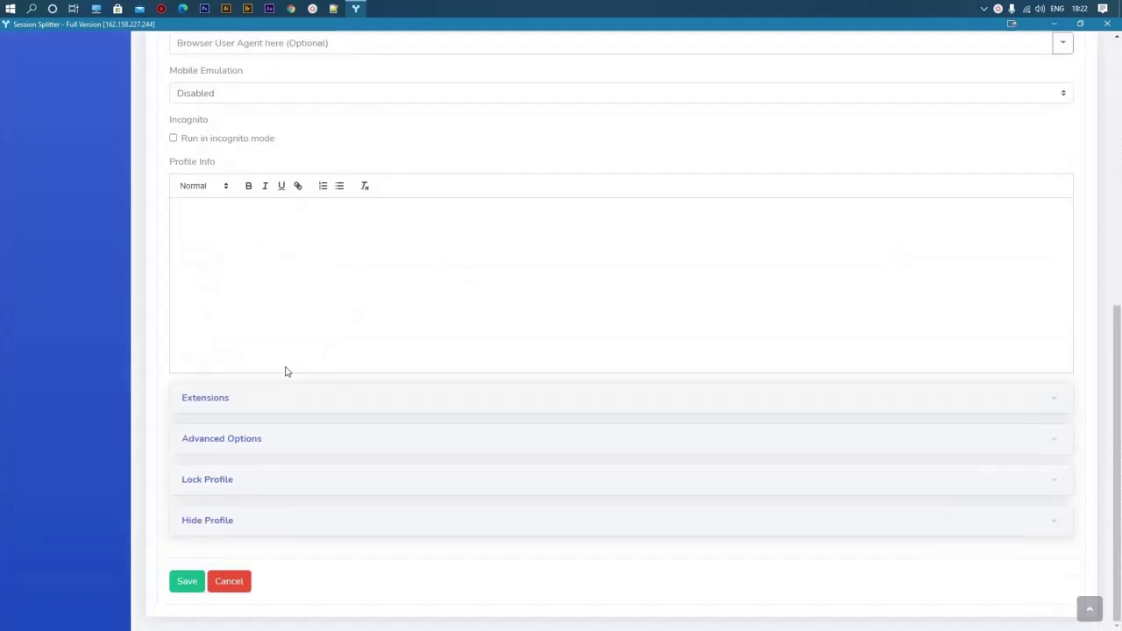
click(229, 398)
scroll(301, 383, down, 4)
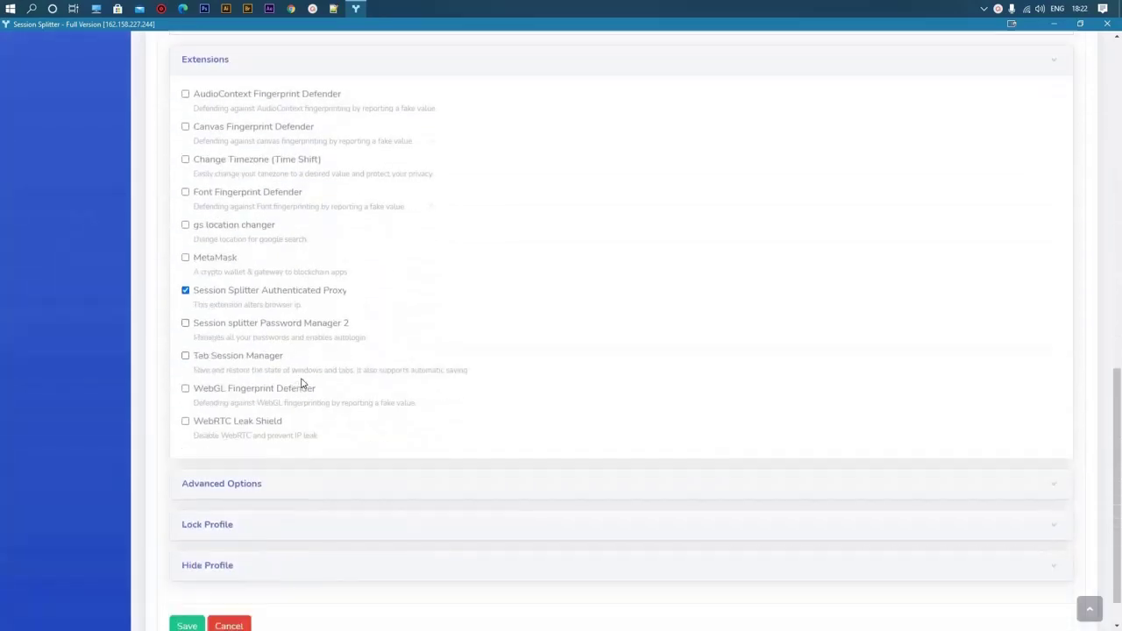
click(186, 345)
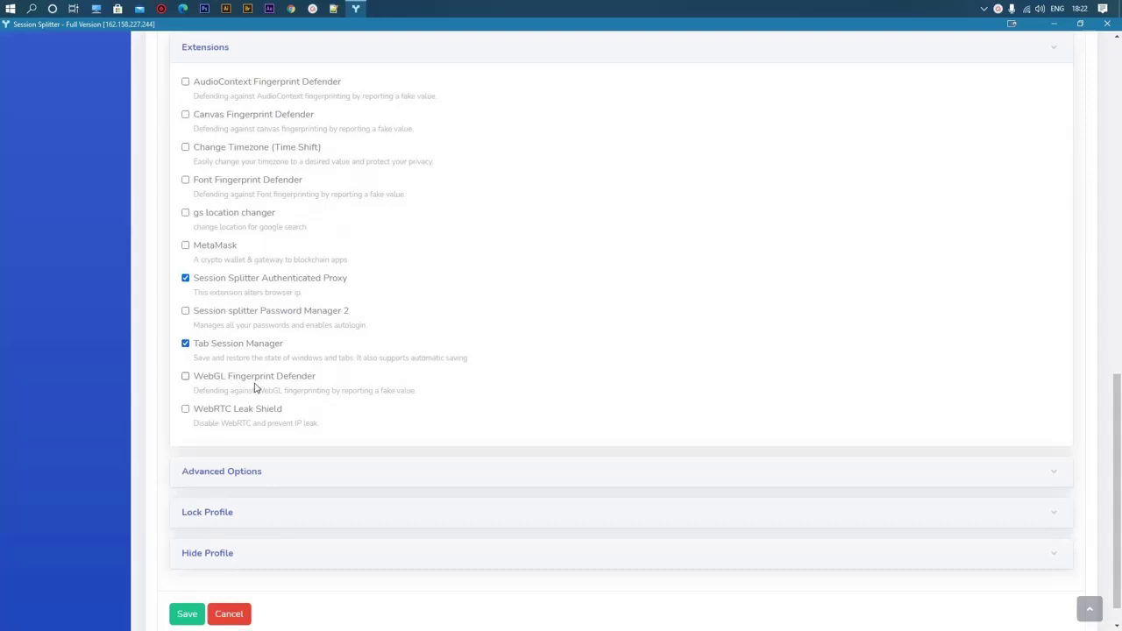
scroll(254, 390, down, 1)
click(187, 589)
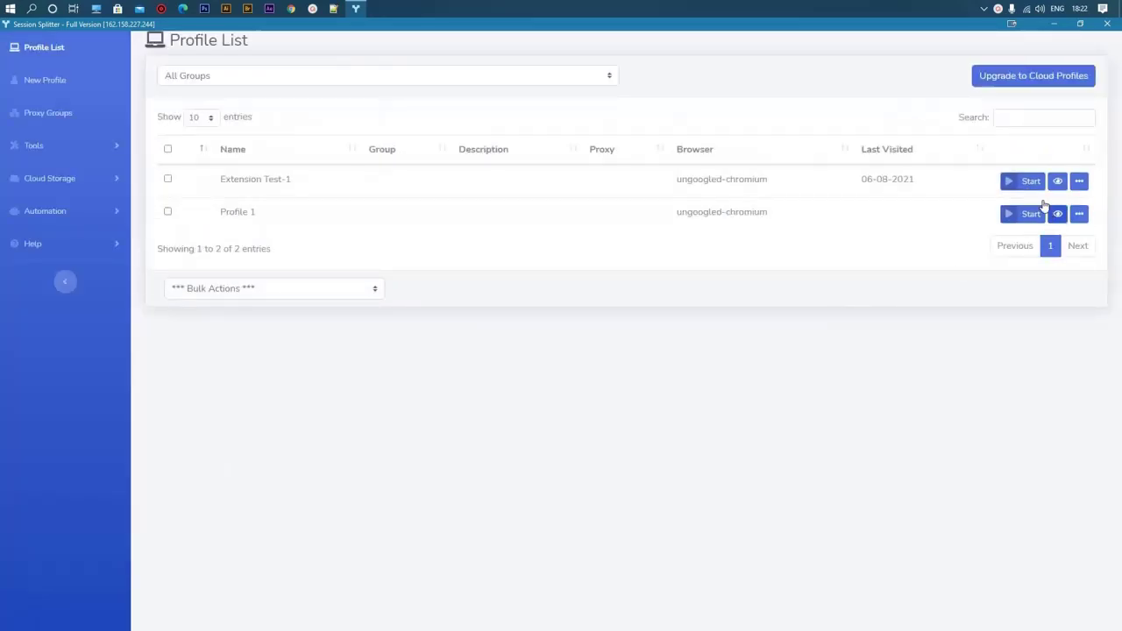
- Start the Extension Test-1 profile's browser and pin the Tab Session Manager extension
click(1030, 184)
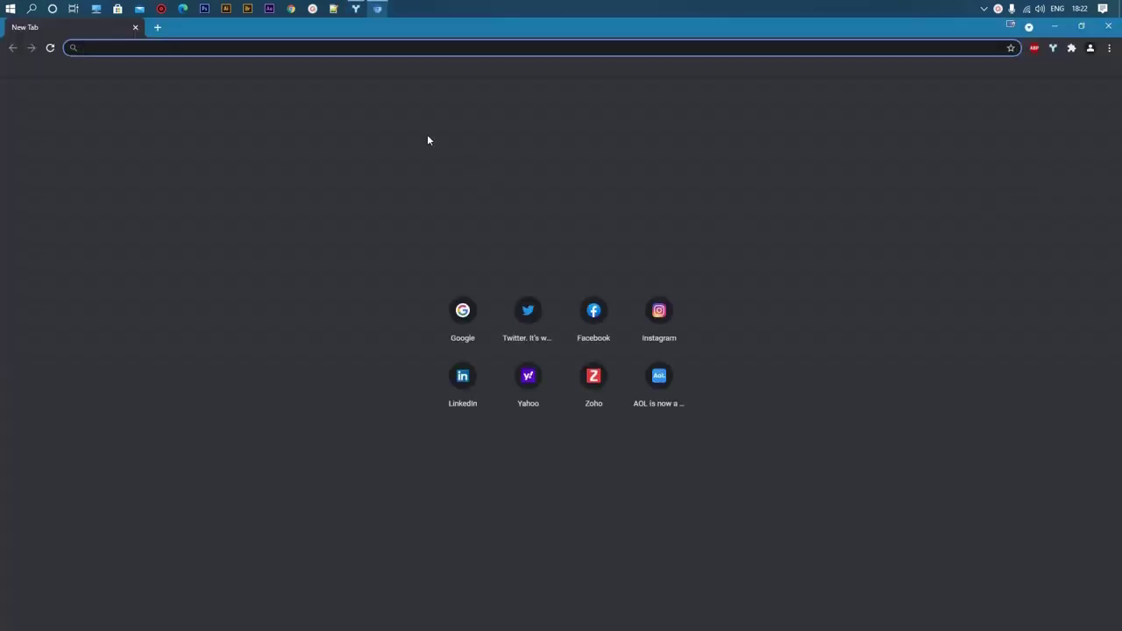
click(1071, 49)
click(1044, 179)
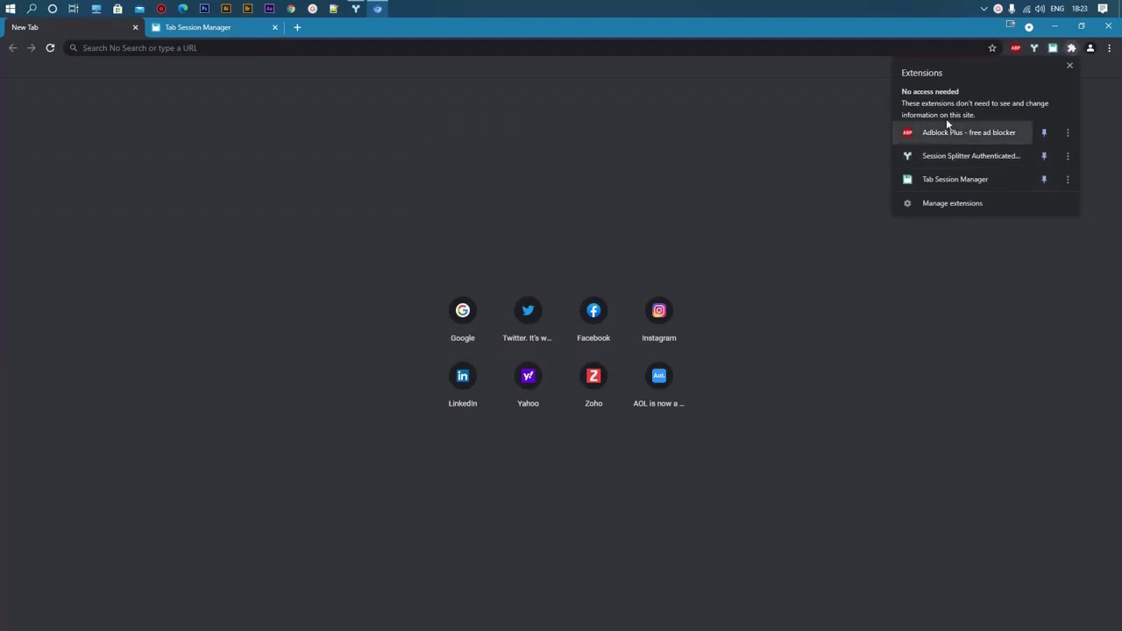
- Load facebook.com in the empty tab and twitter.com in the Tab Session Manager tab
click(238, 50)
click(225, 48)
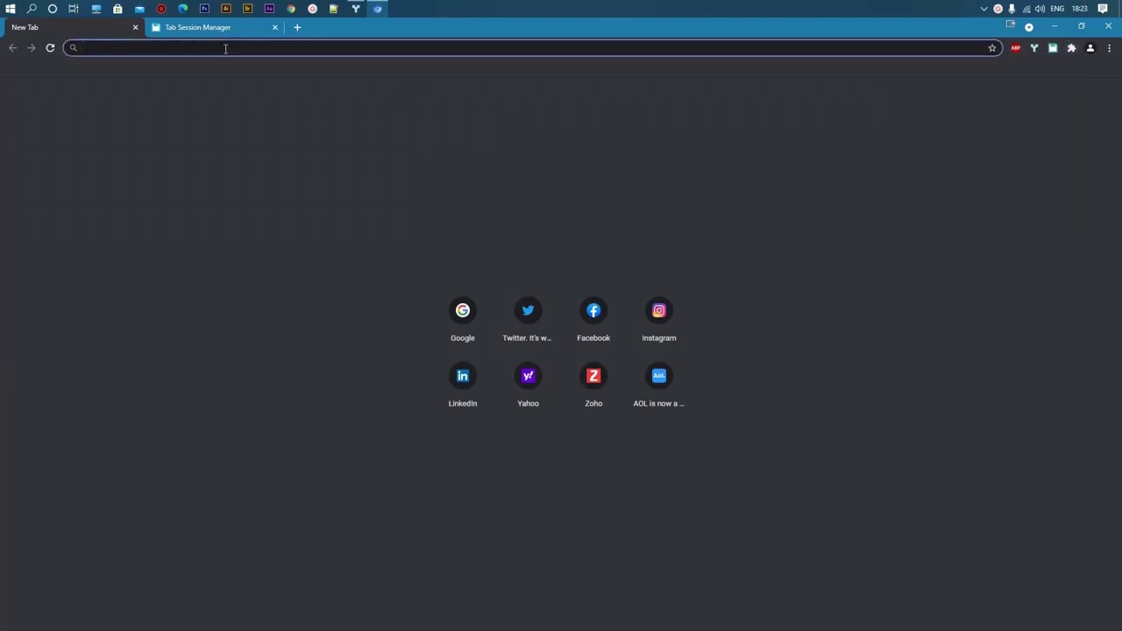
text(facebook.com/)
key(Return)
click(205, 27)
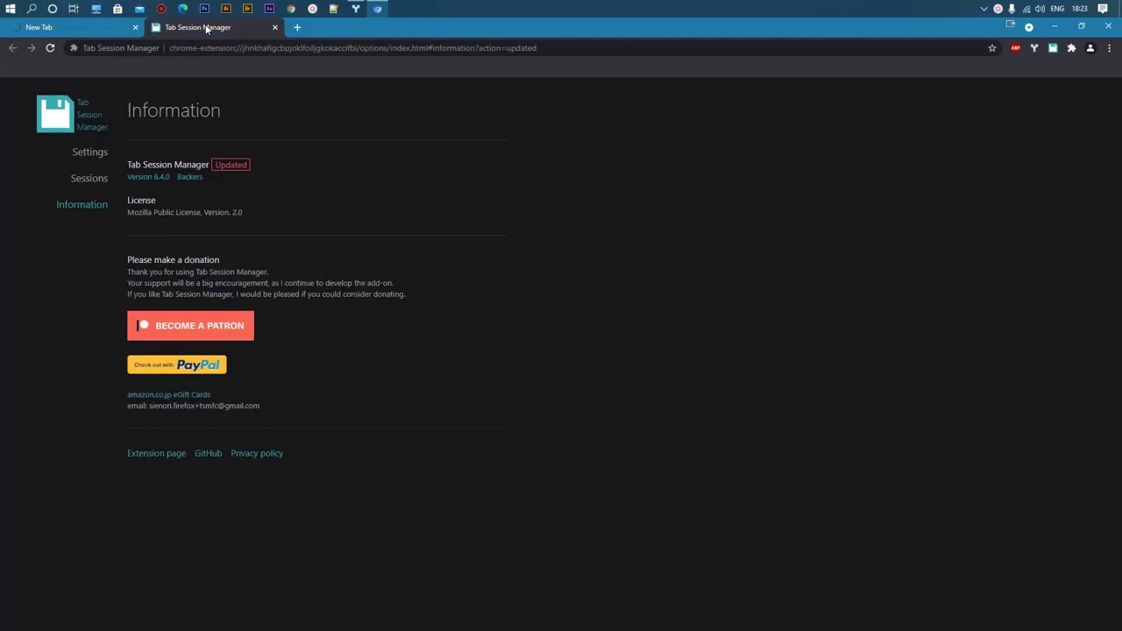
click(198, 49)
text(twitter.com/)
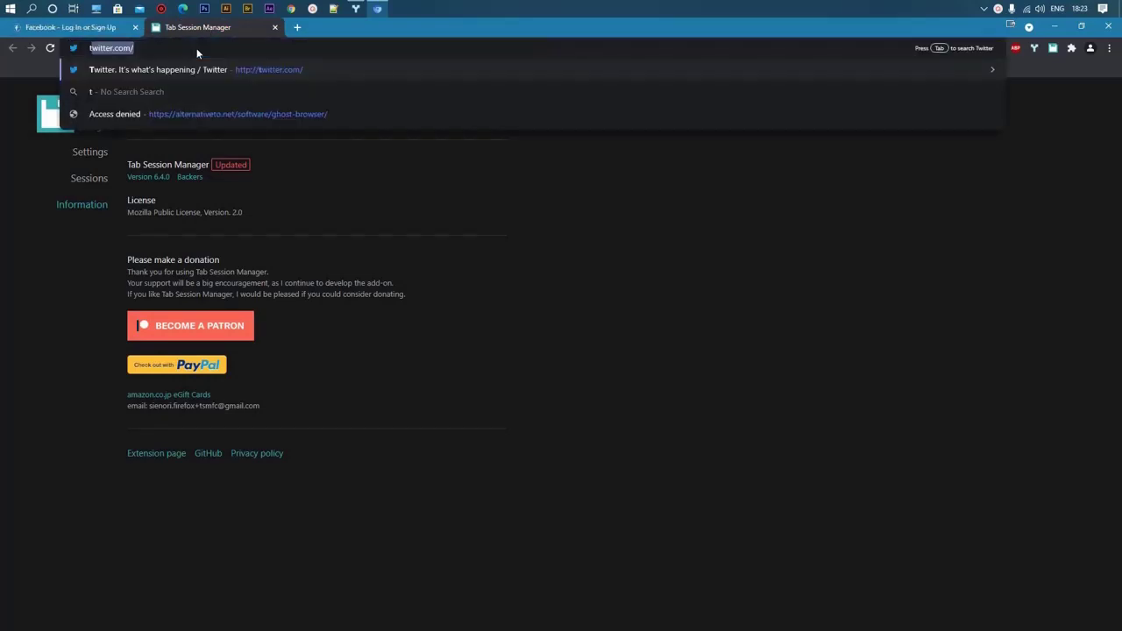
key(Return)
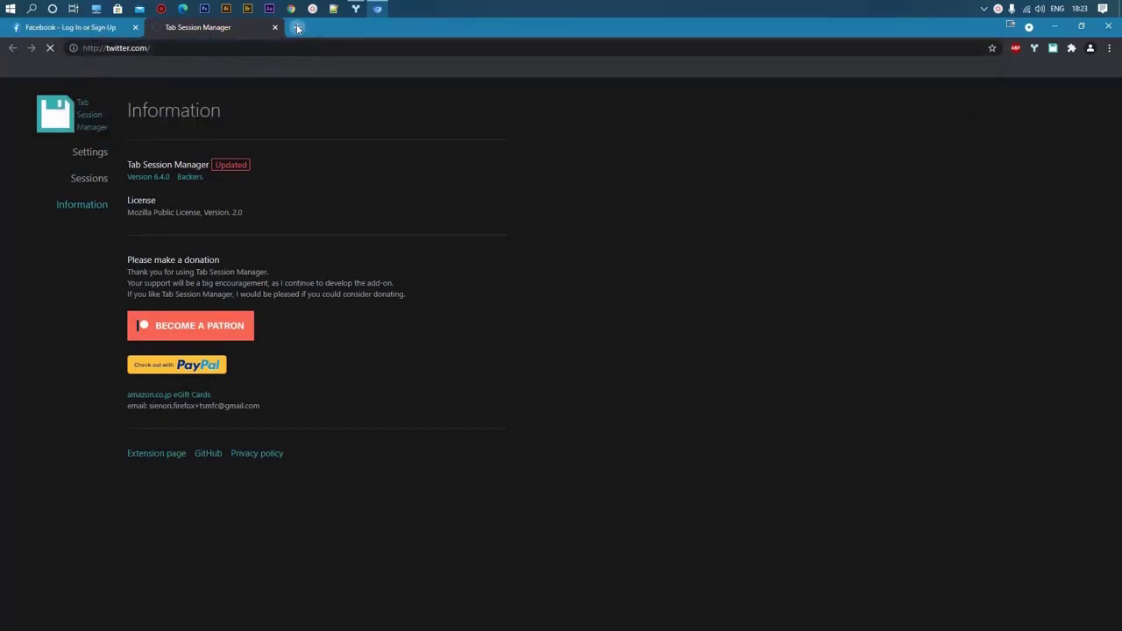
- Open linkedin.com and instagram.com, each in its own new tab
click(298, 27)
text(linkedin.com/)
key(Return)
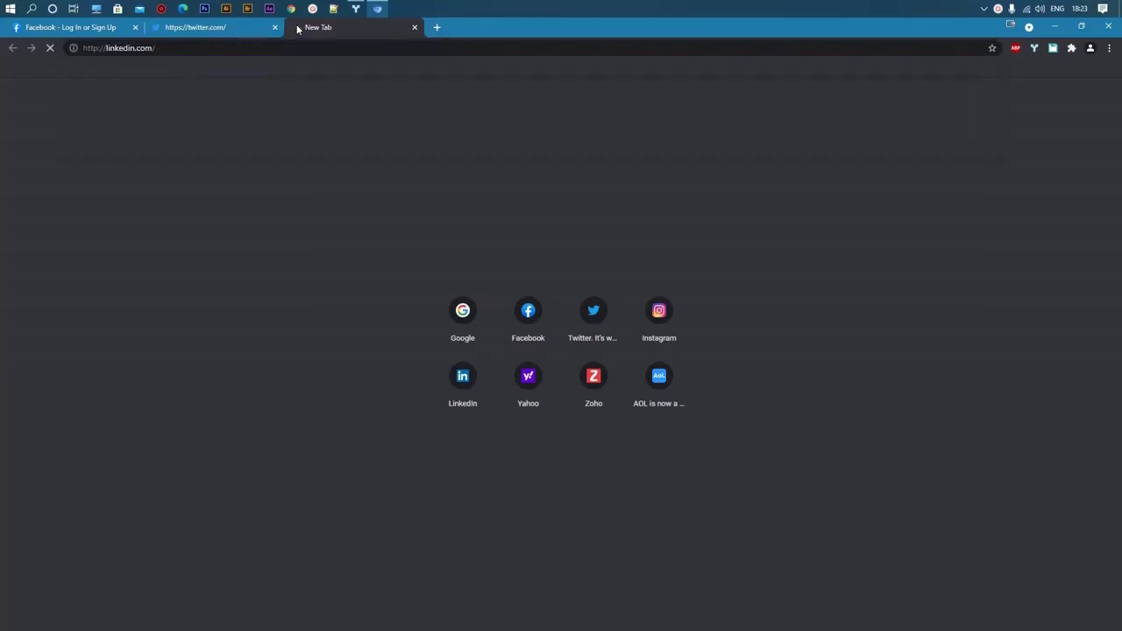
click(437, 27)
text(i)
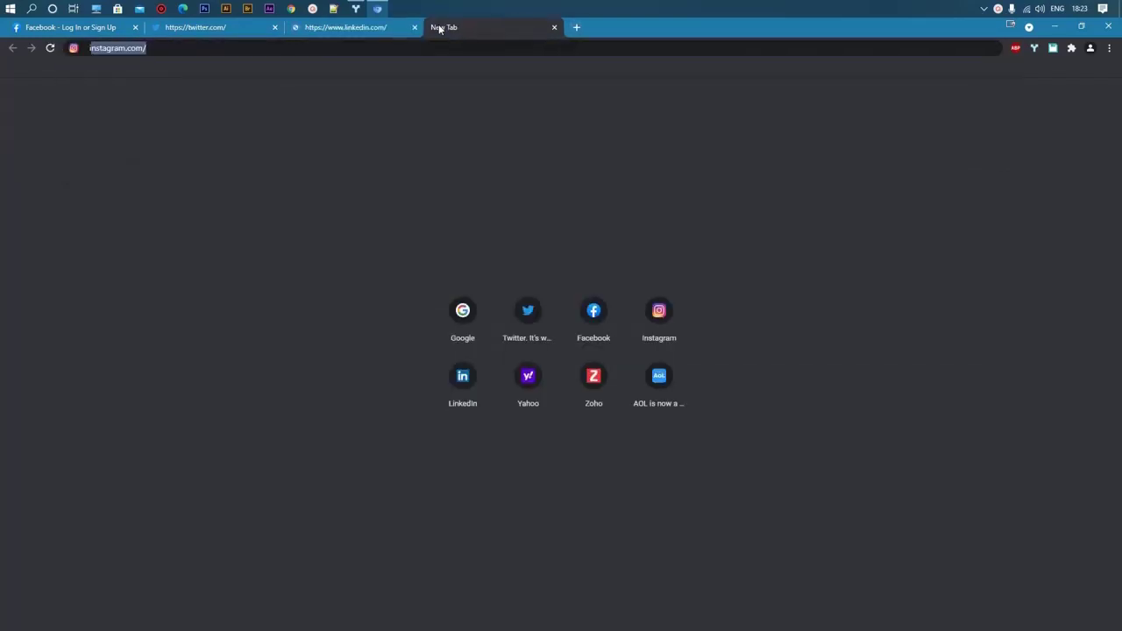
key(Return)
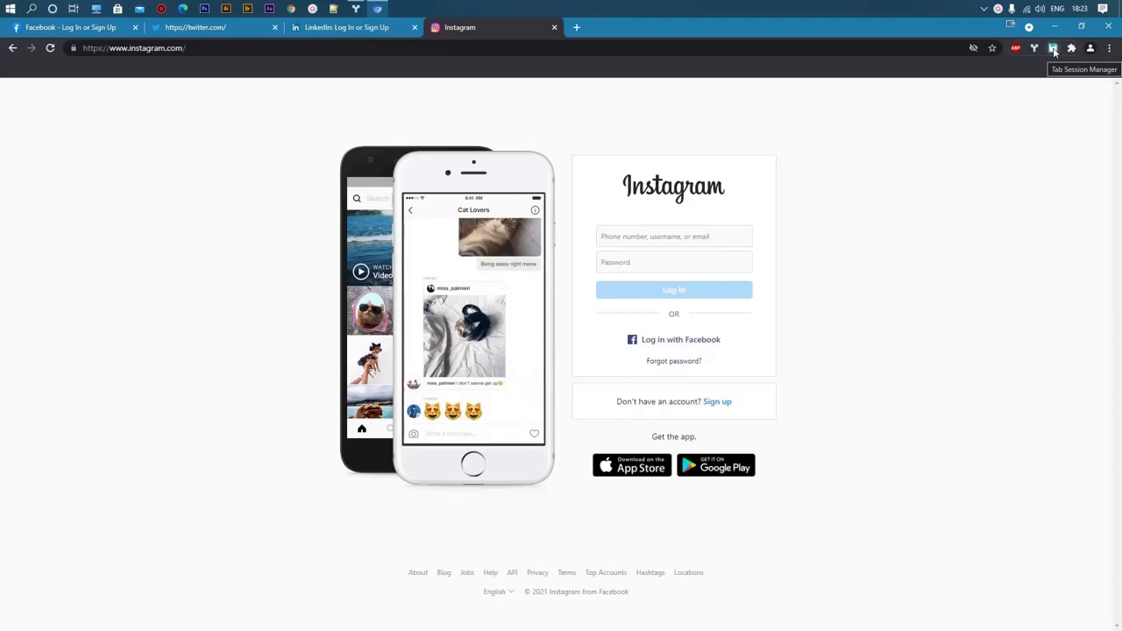
- Save the open tabs in Tab Session Manager as a session named Social Media
click(1053, 49)
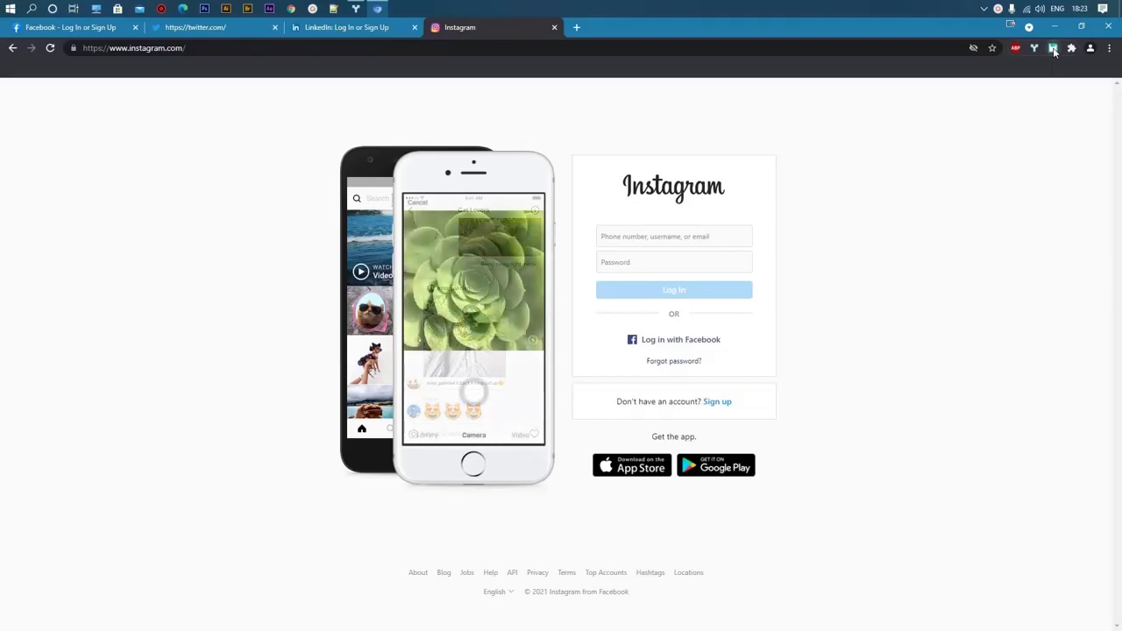
click(710, 332)
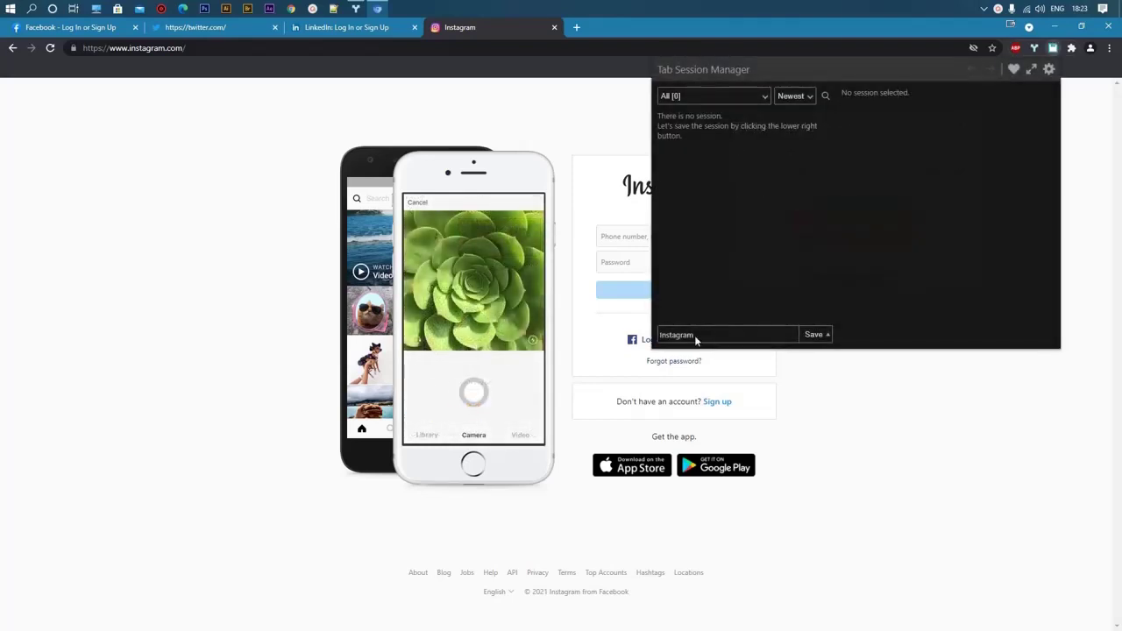
double_click(664, 334)
key(BackSpace)
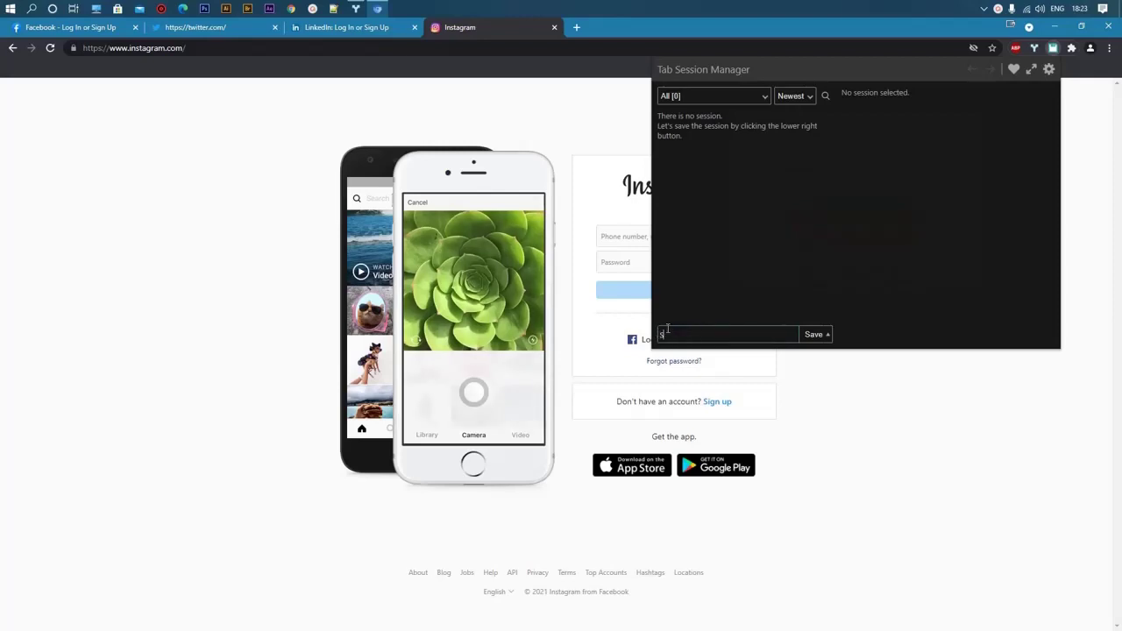
text(Social)
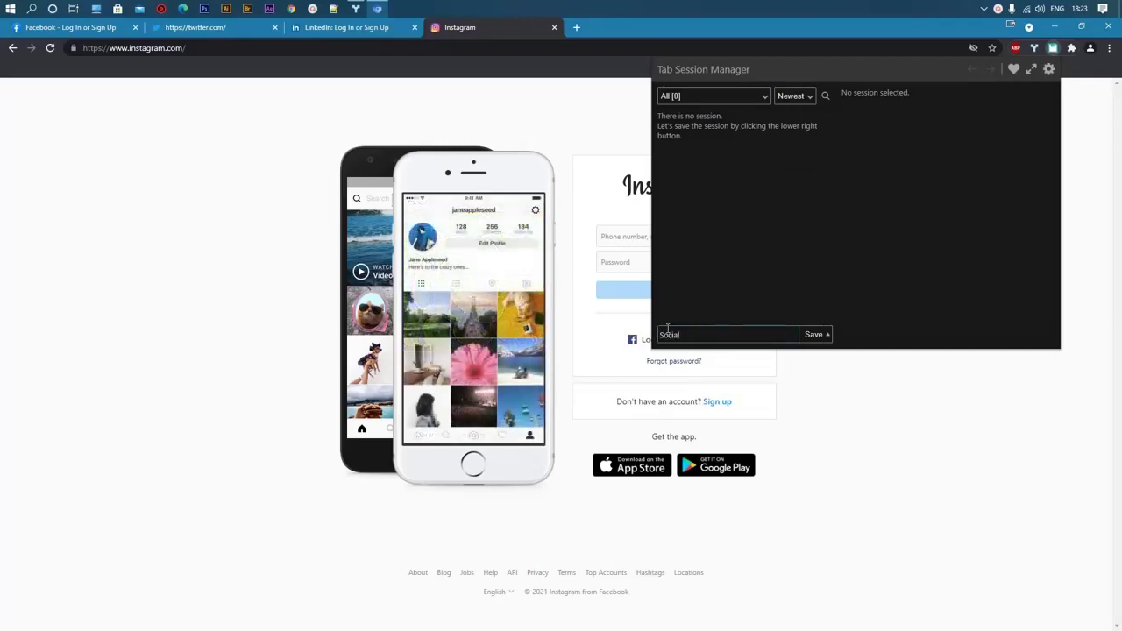
text( Media)
click(811, 336)
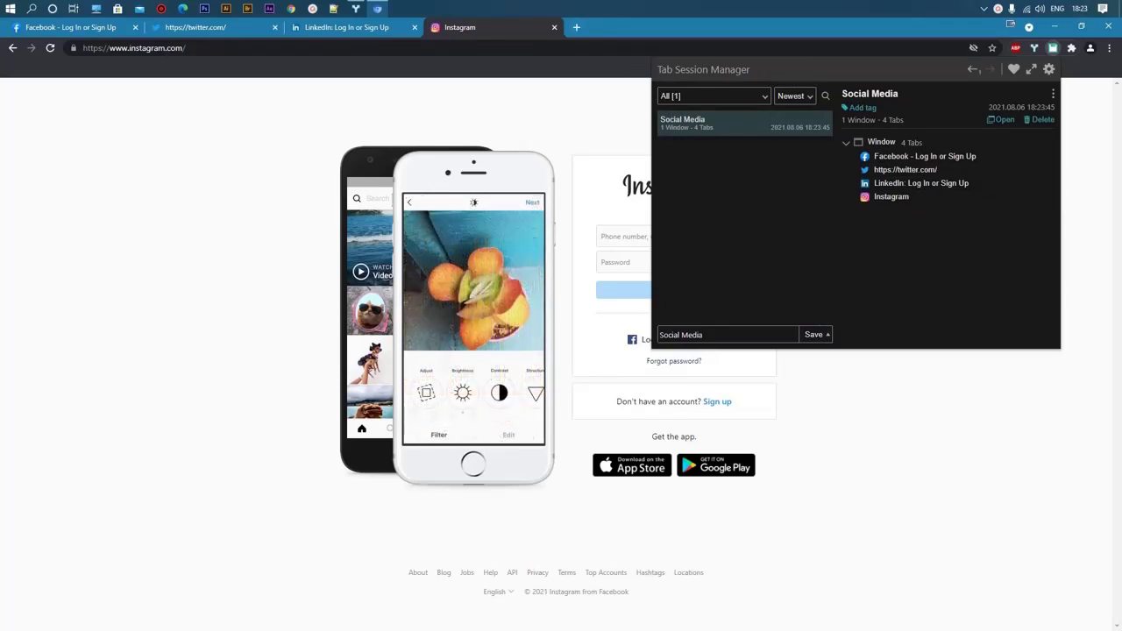
click(1053, 49)
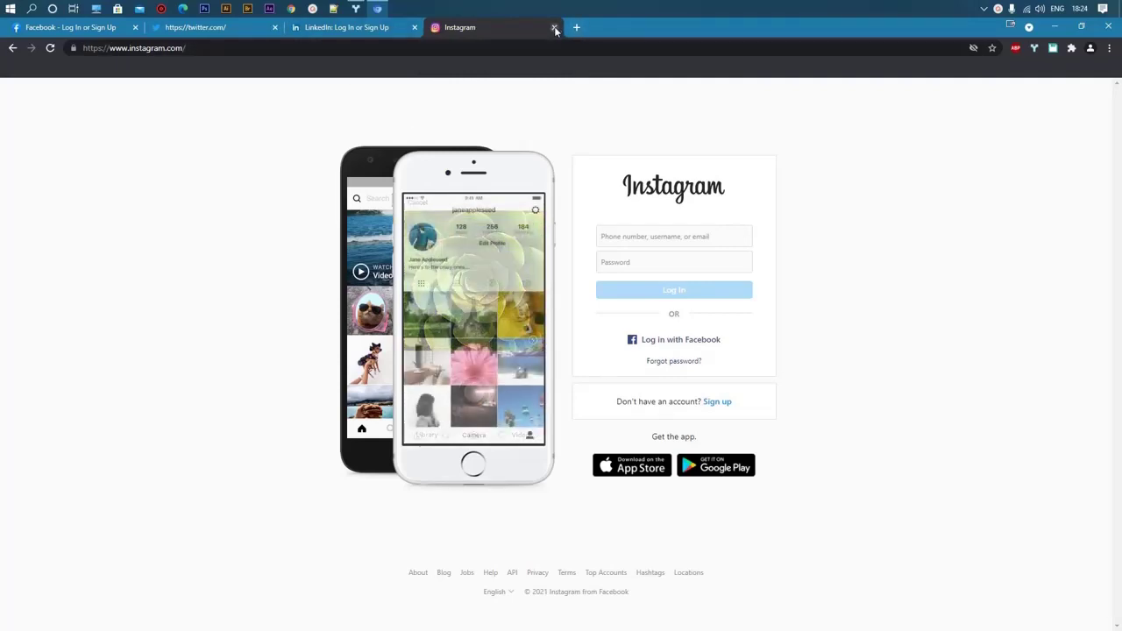
- Close the Instagram, LinkedIn, Twitter and Facebook tabs, keeping one blank new tab open
click(554, 27)
click(415, 27)
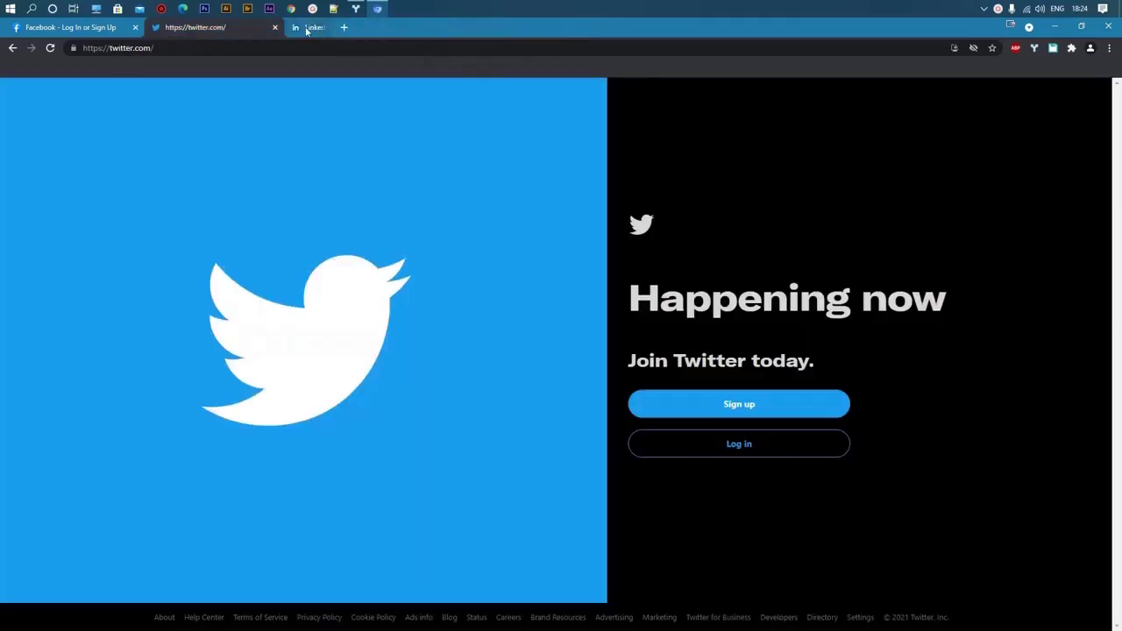
click(139, 29)
click(231, 27)
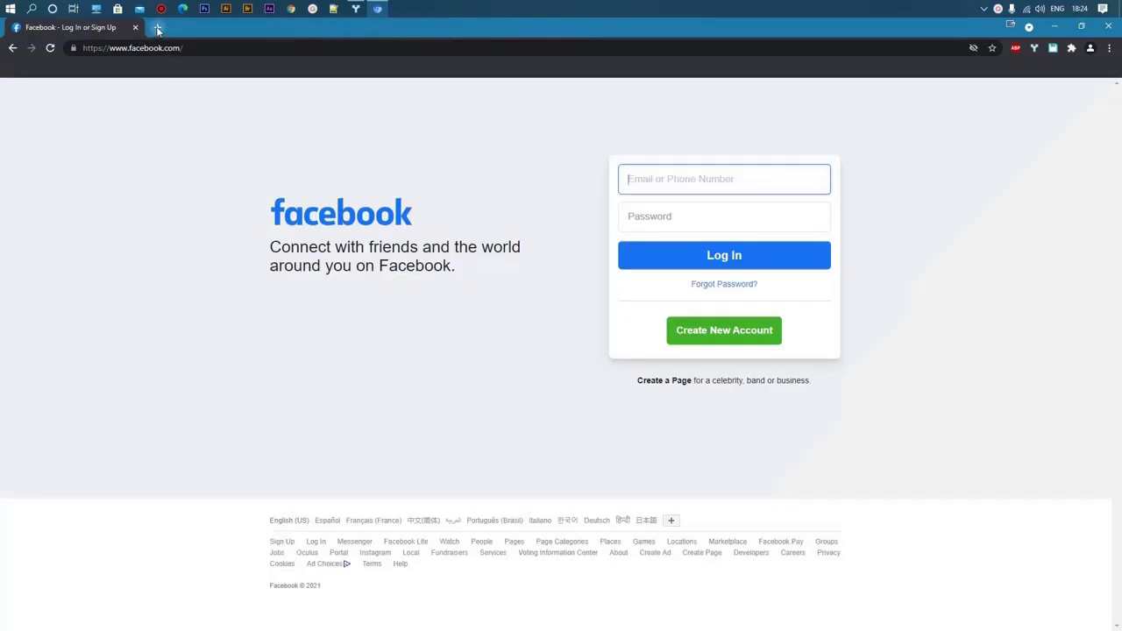
click(158, 28)
click(136, 27)
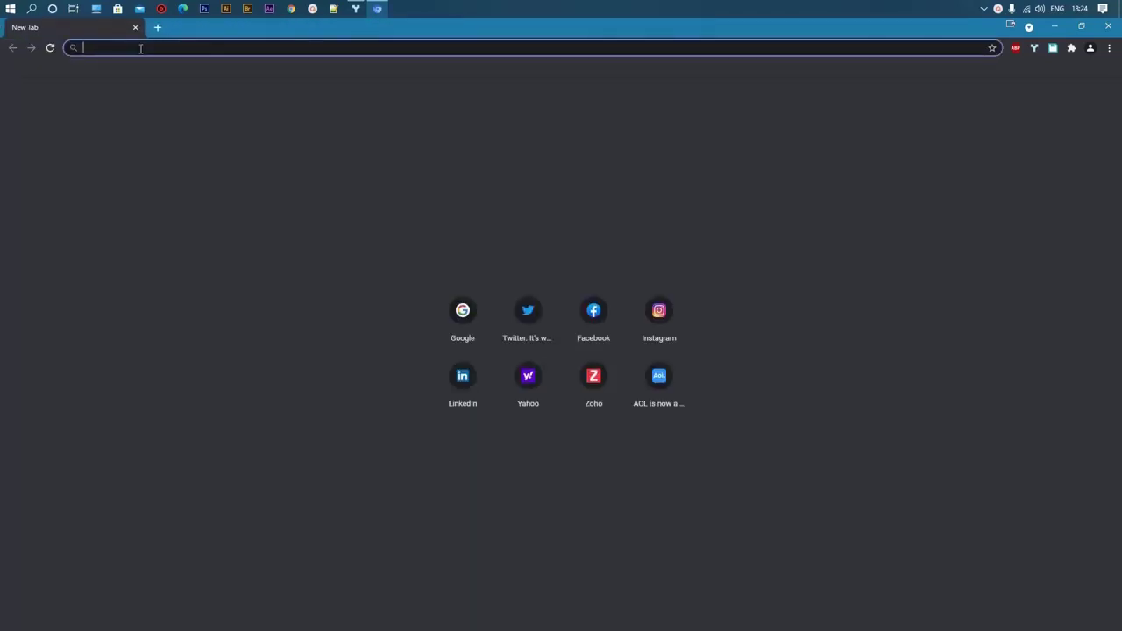
- Load yahoo.com in the blank tab and aol.co.uk in a new tab
text(yahoo.com/)
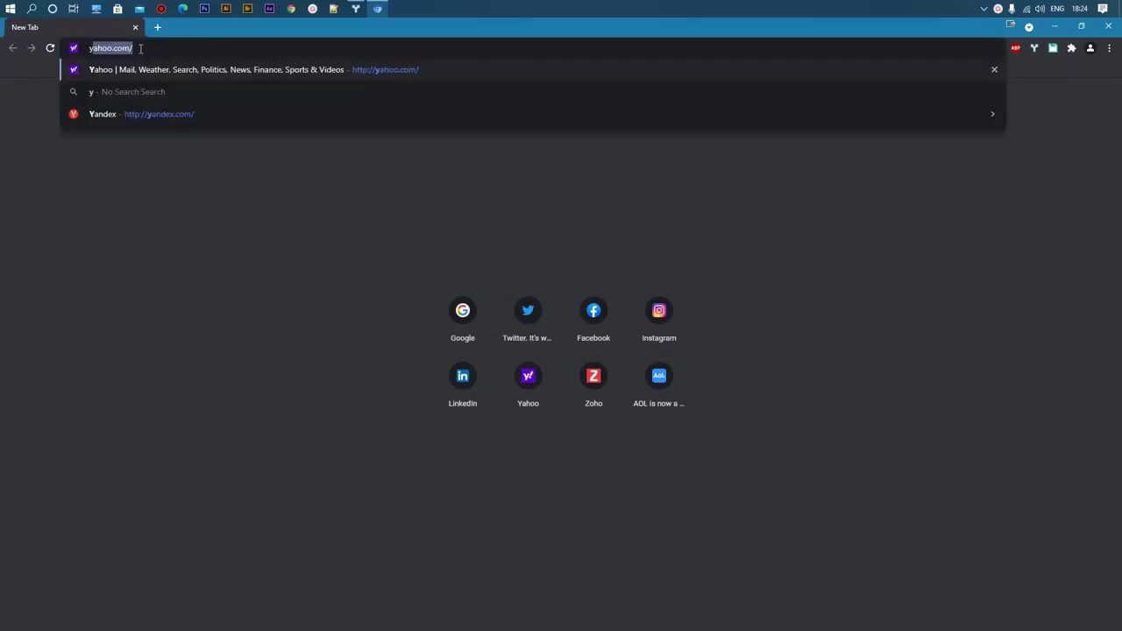
key(Return)
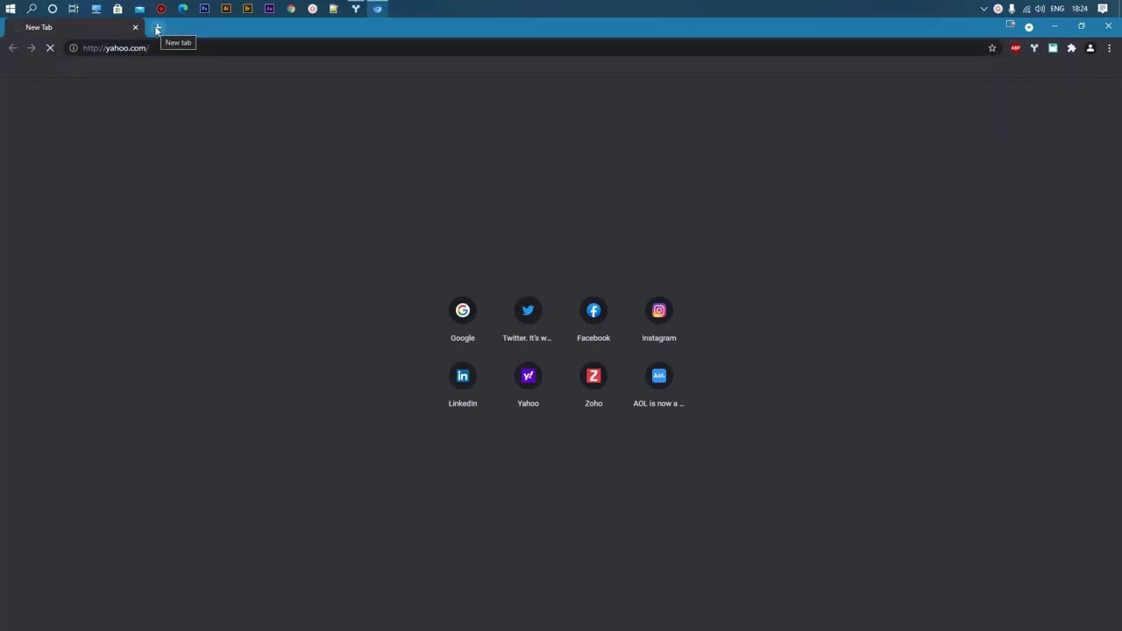
click(158, 28)
text(aol.co.uk/)
key(Return)
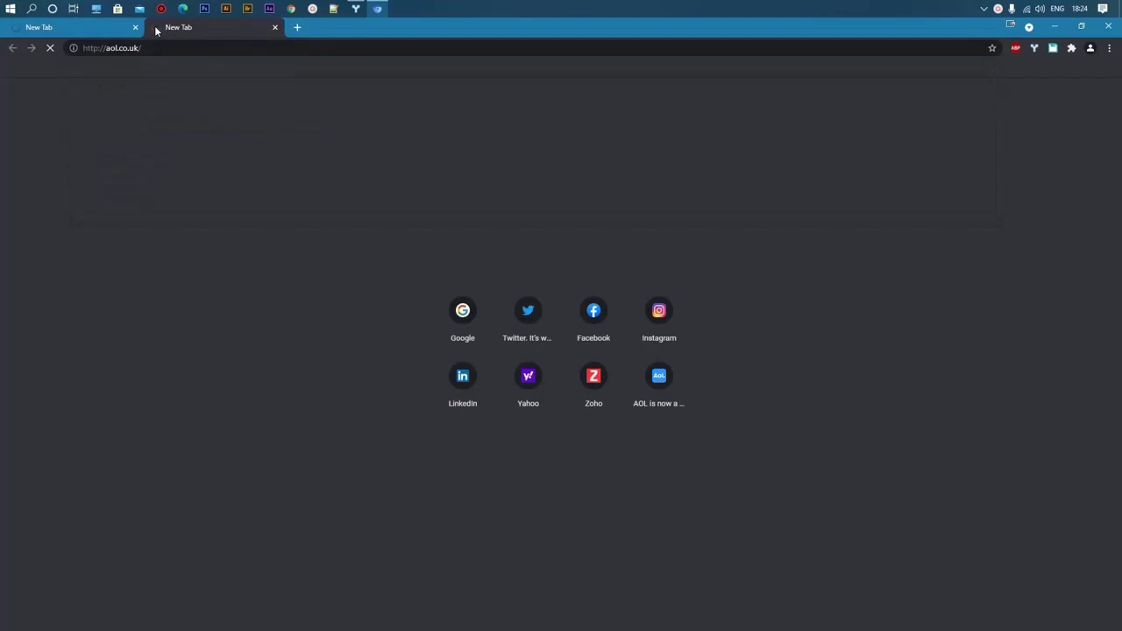
- Open yandex.com and zoho.com, each in its own new tab
click(298, 29)
text(ya)
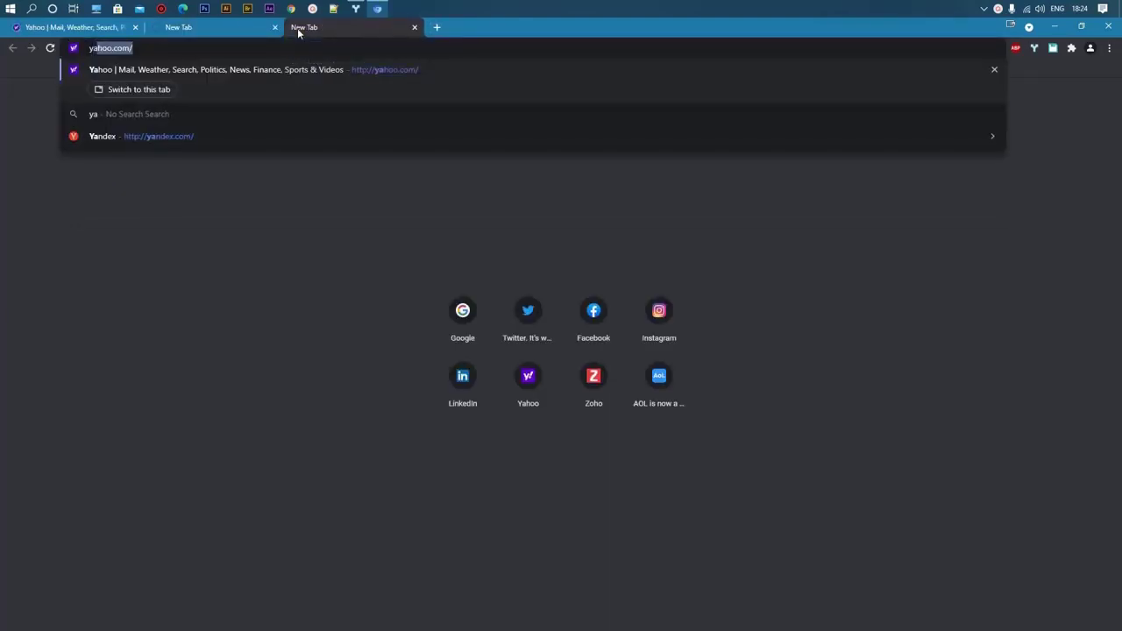
text(n)
key(Return)
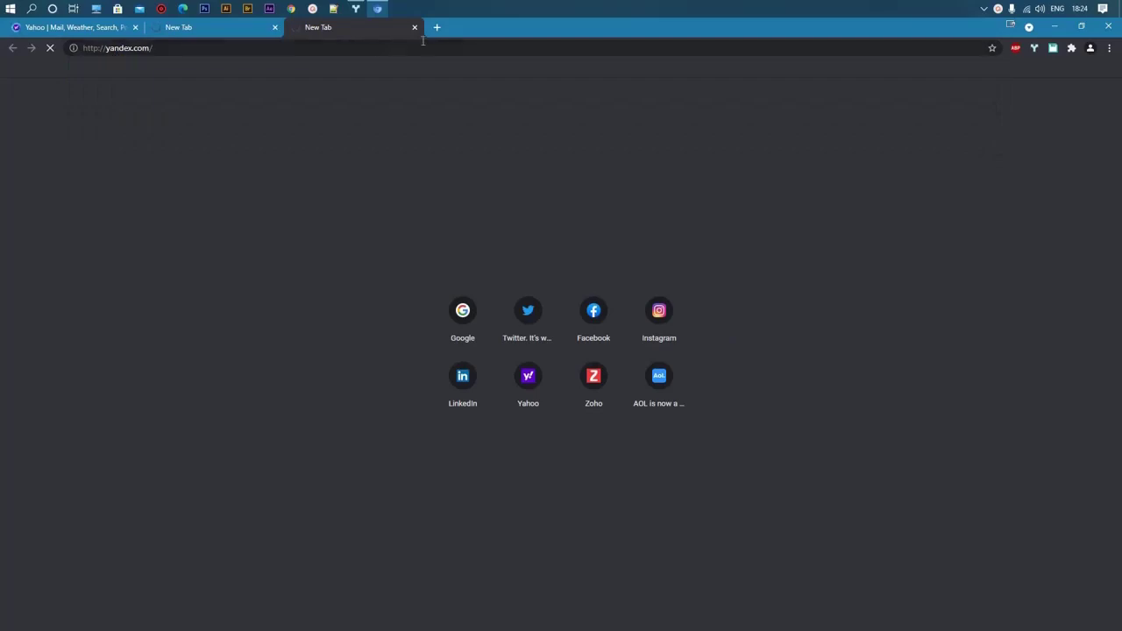
click(436, 29)
text(z)
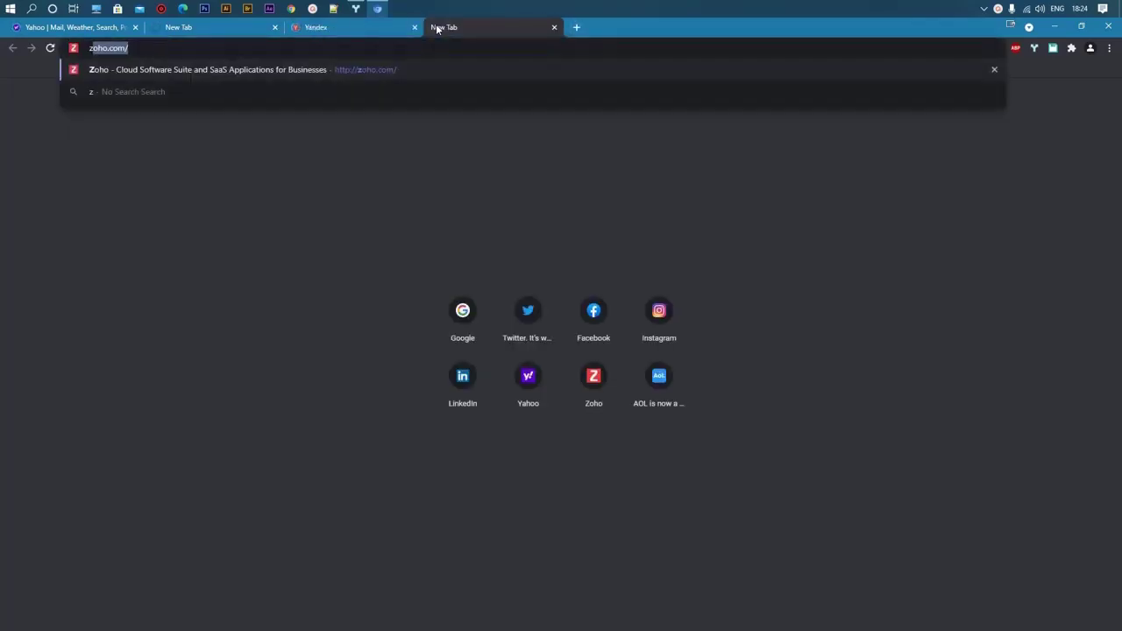
key(Return)
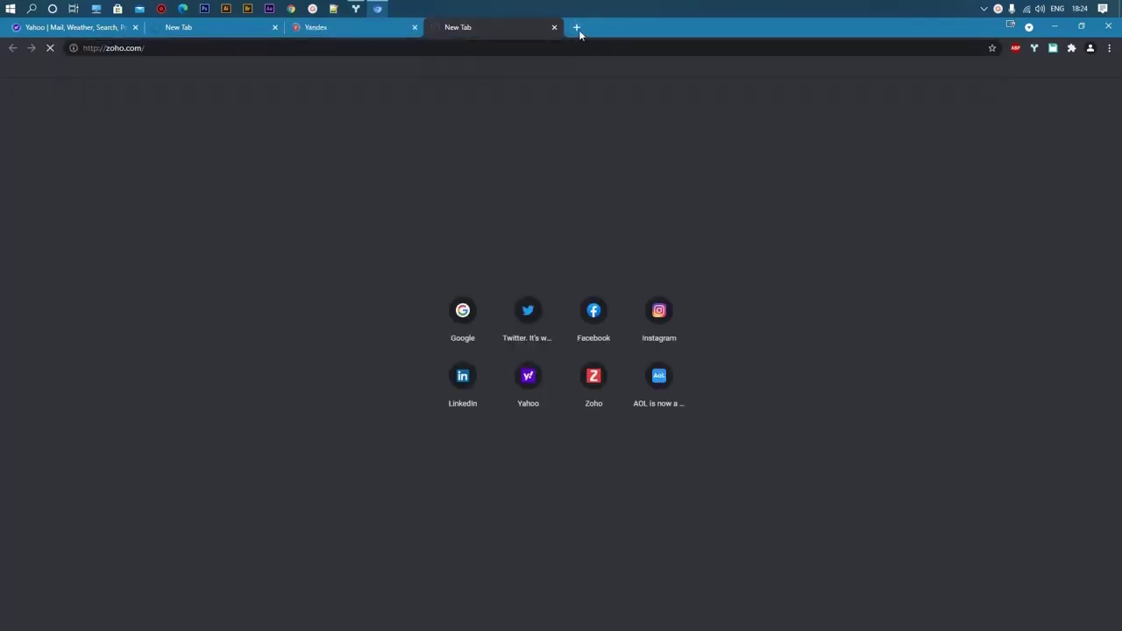
- Open google.com in a further new tab
click(576, 27)
text(google.com/)
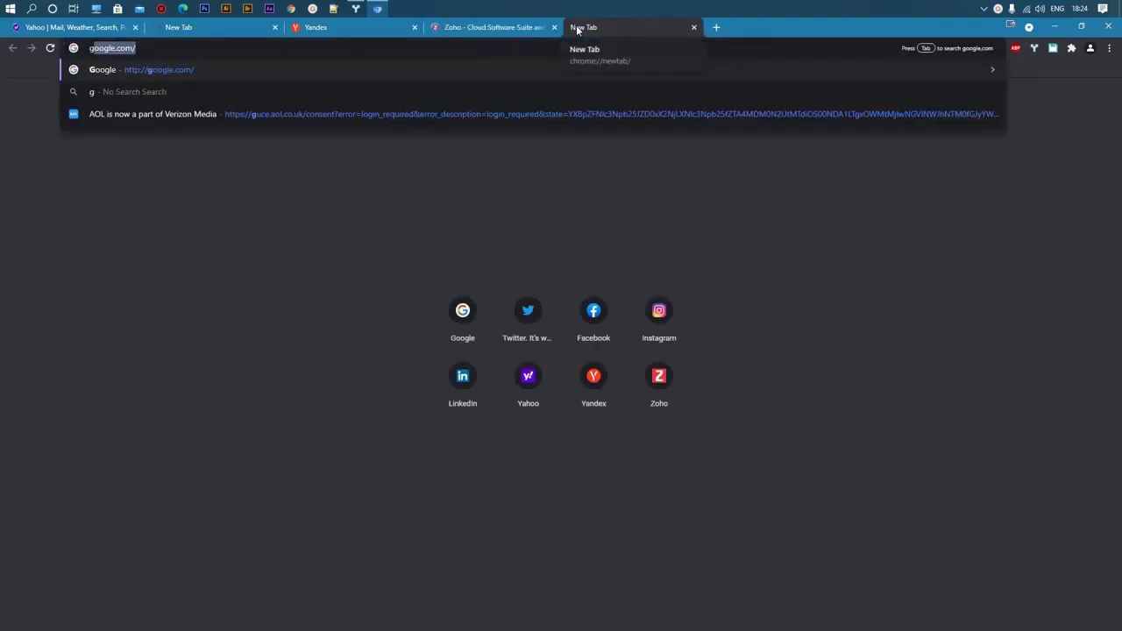
key(Return)
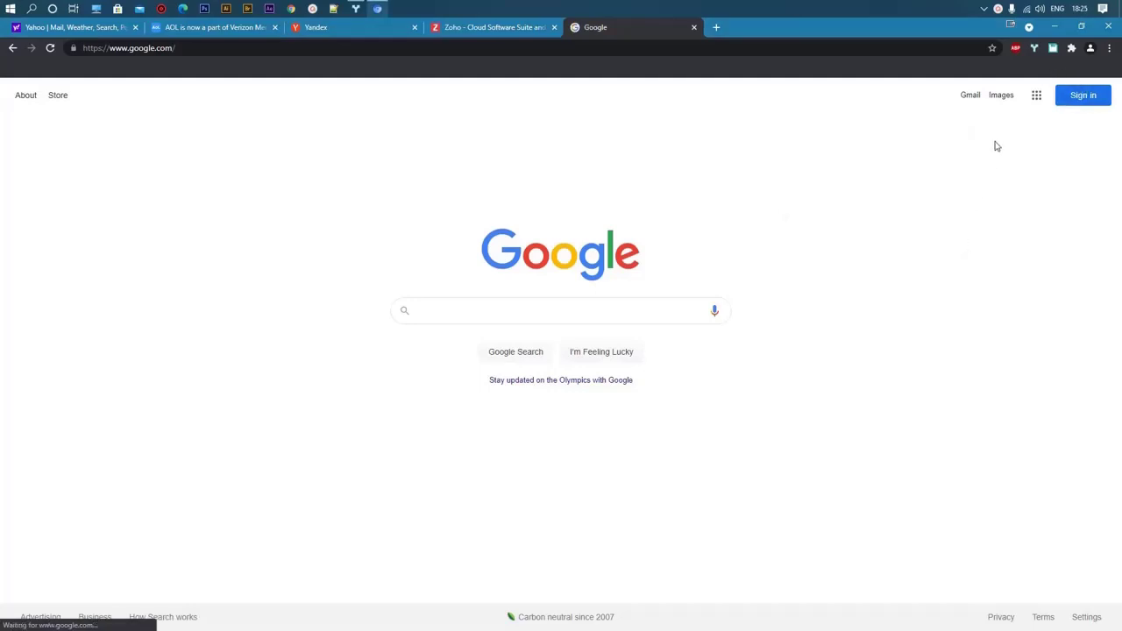
- Save the five open tabs in Tab Session Manager as a session named Google
click(1054, 50)
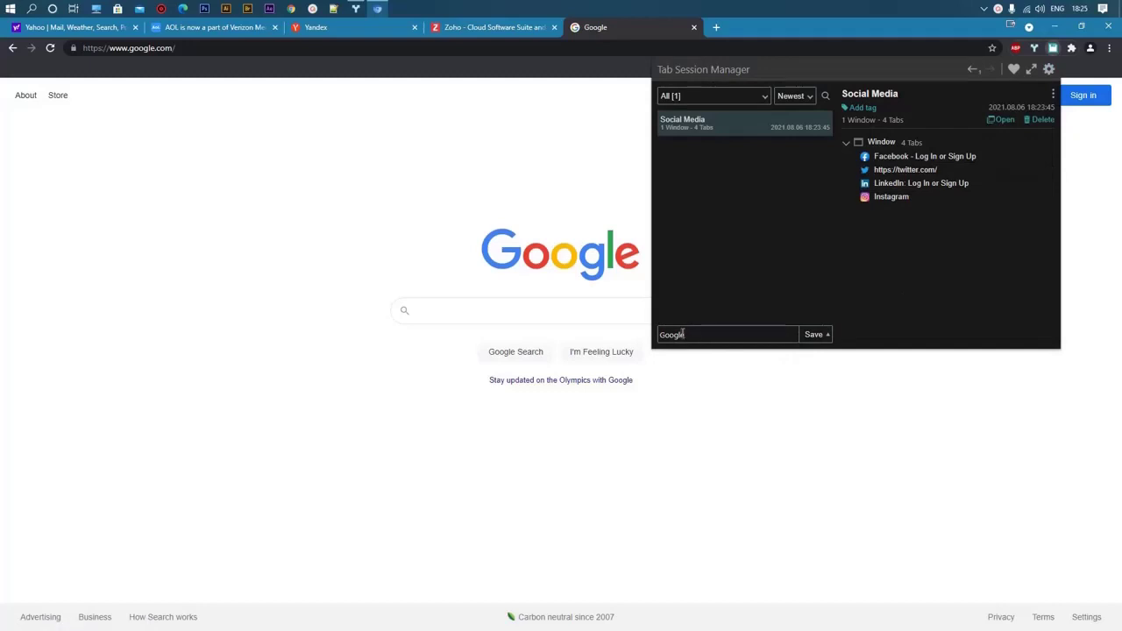
click(813, 334)
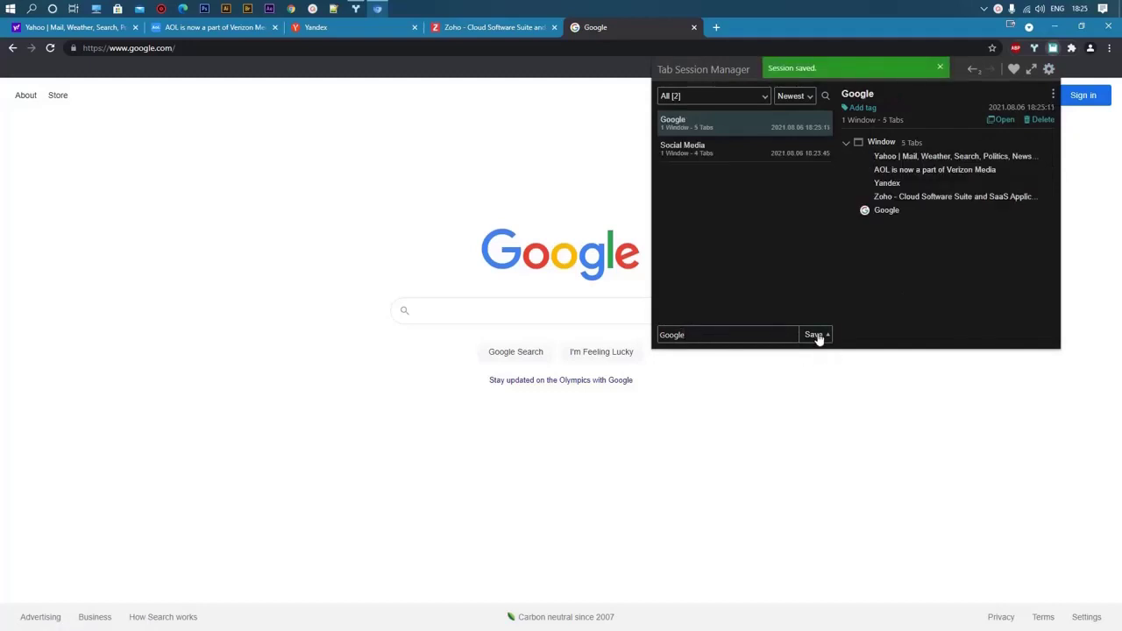
click(941, 69)
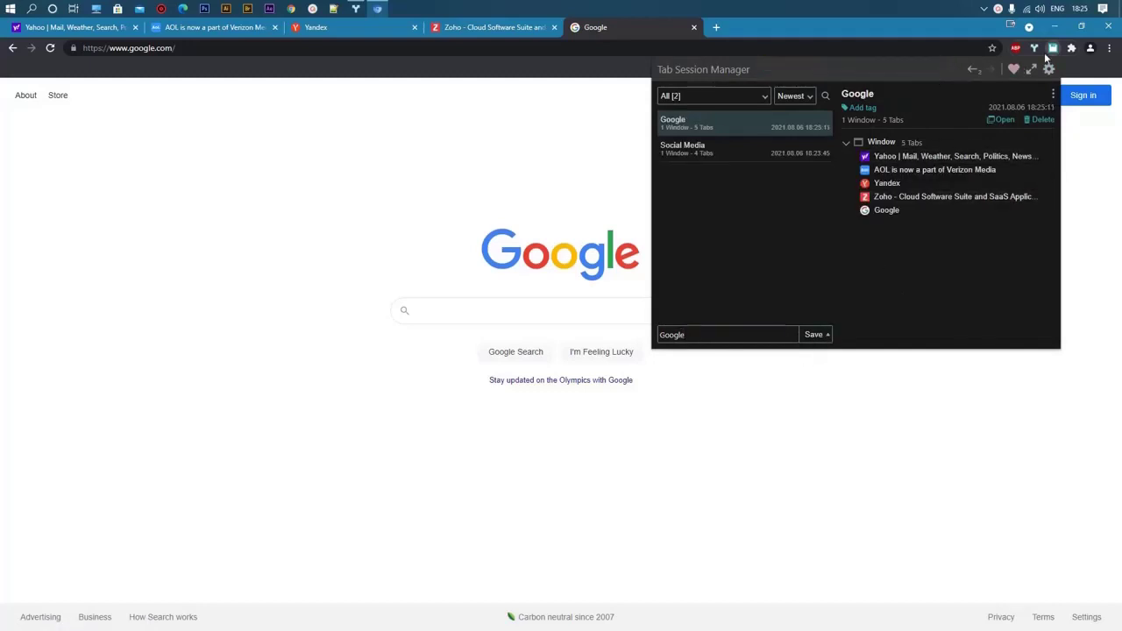
click(1085, 200)
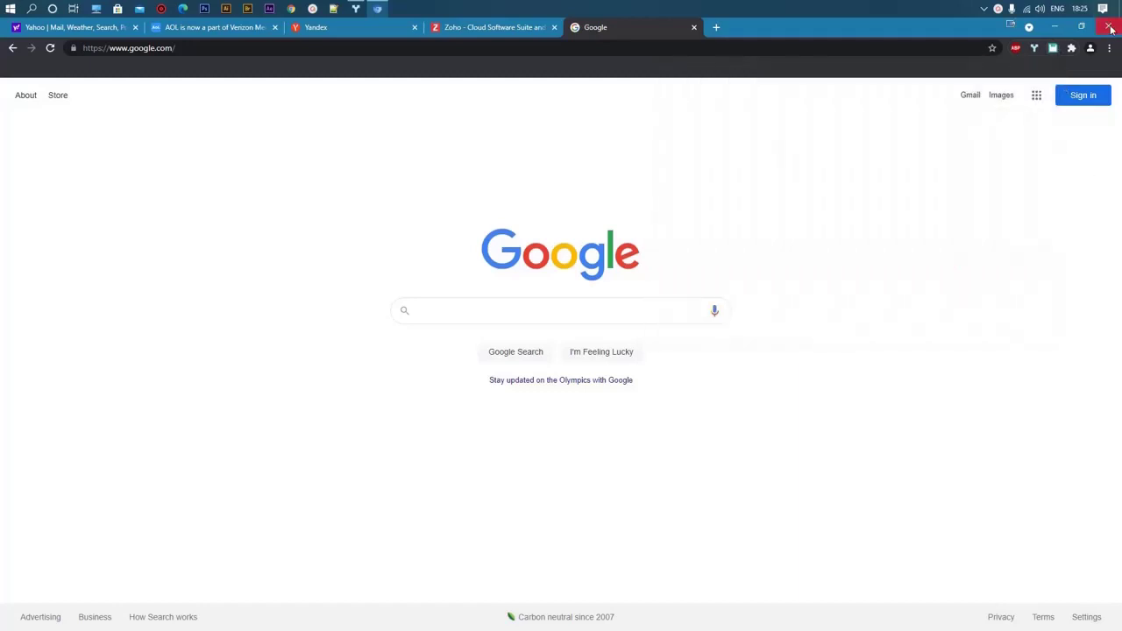
click(1111, 29)
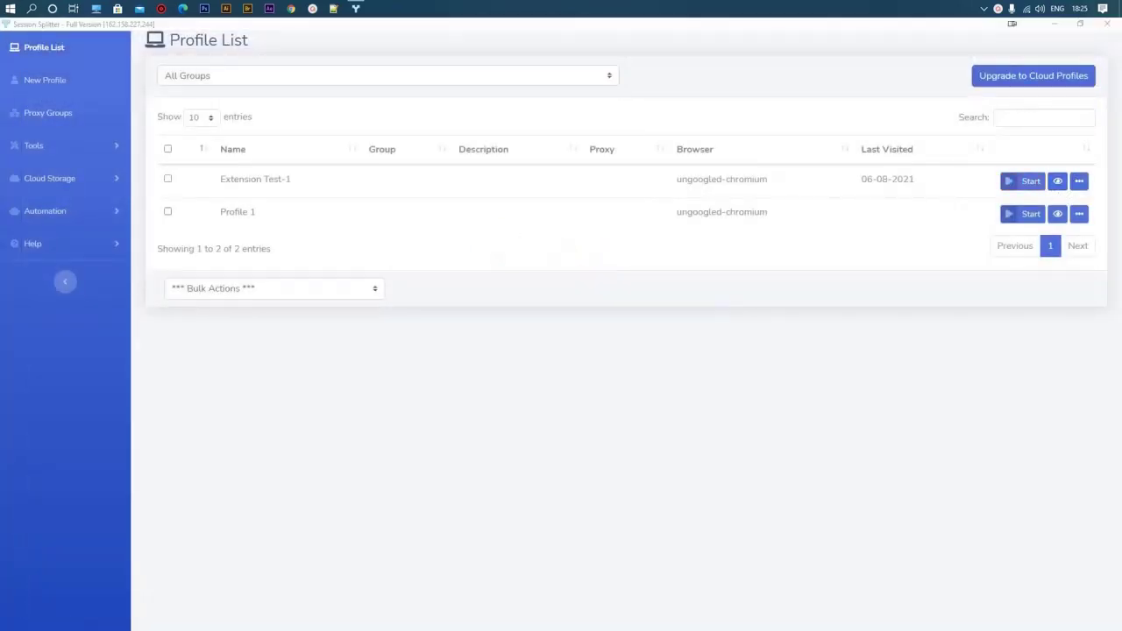
click(1027, 186)
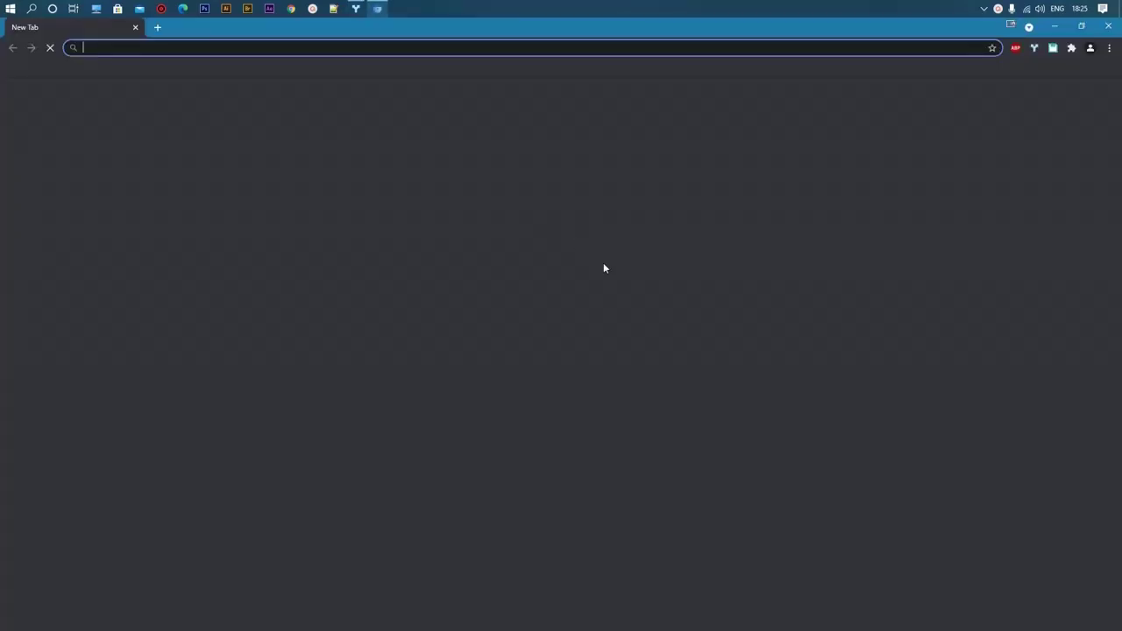
- Open the saved Social Media session from Tab Session Manager, dismissing the donation request
click(1053, 48)
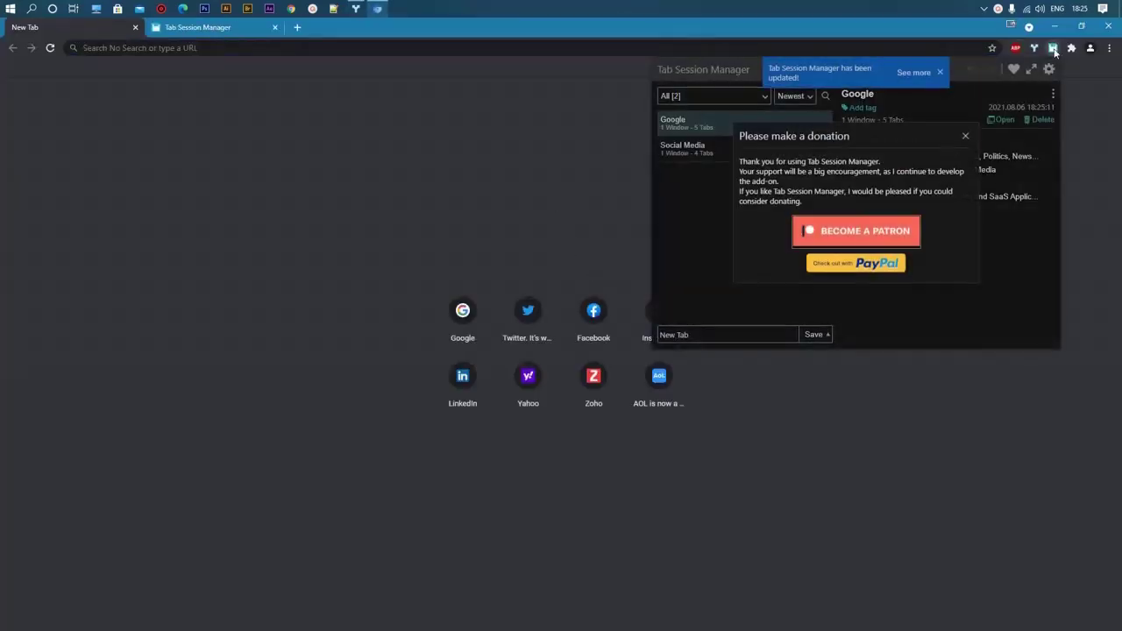
click(965, 136)
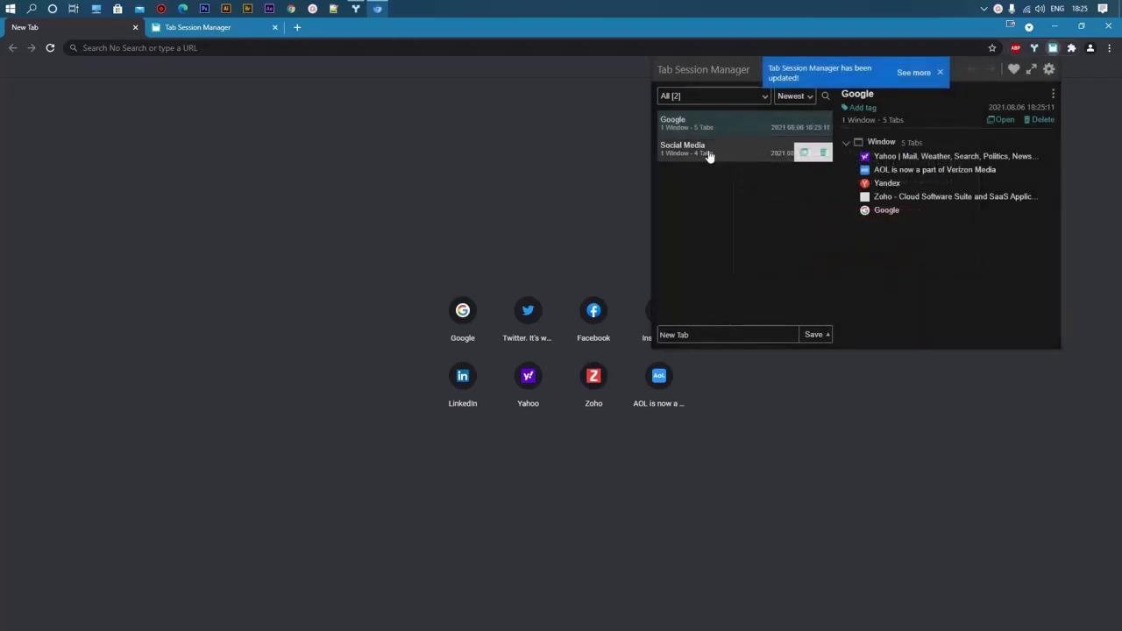
click(756, 157)
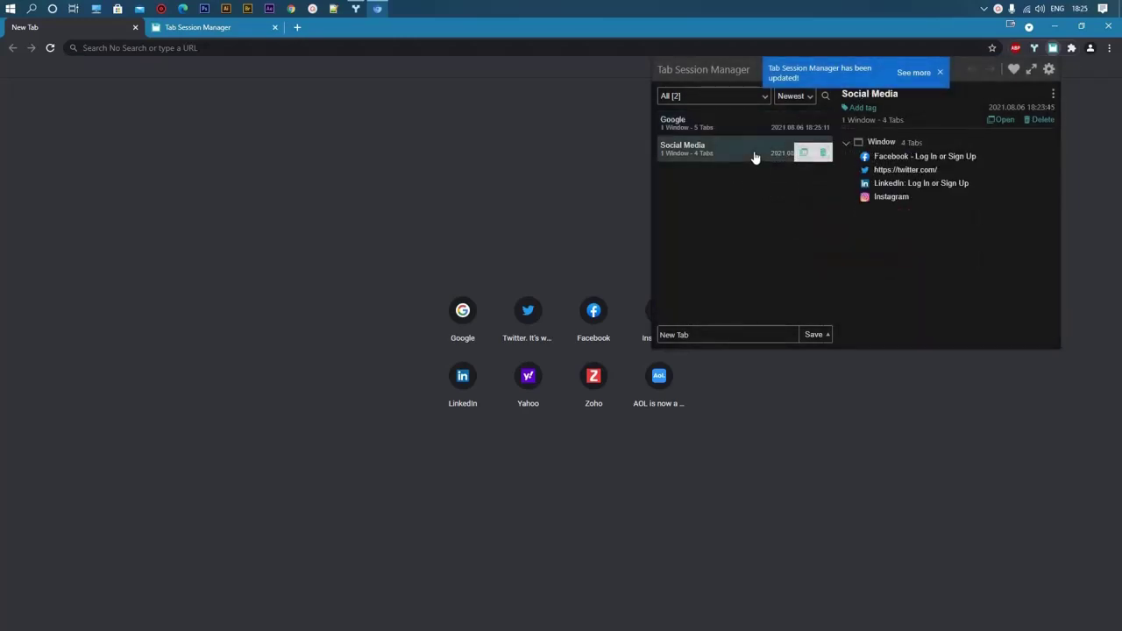
click(1003, 120)
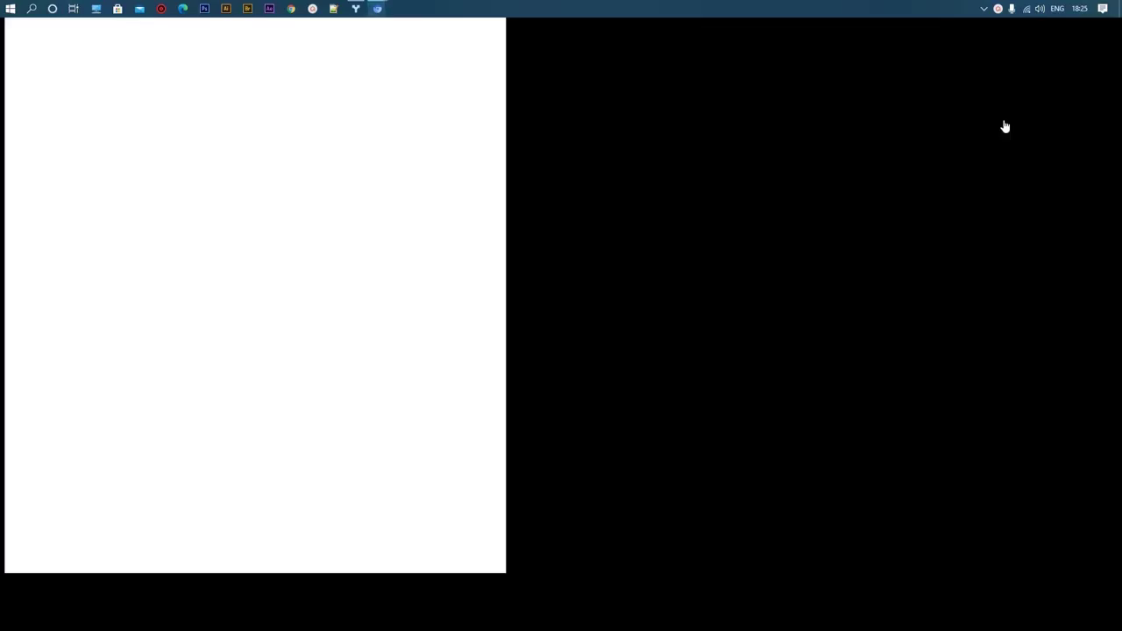